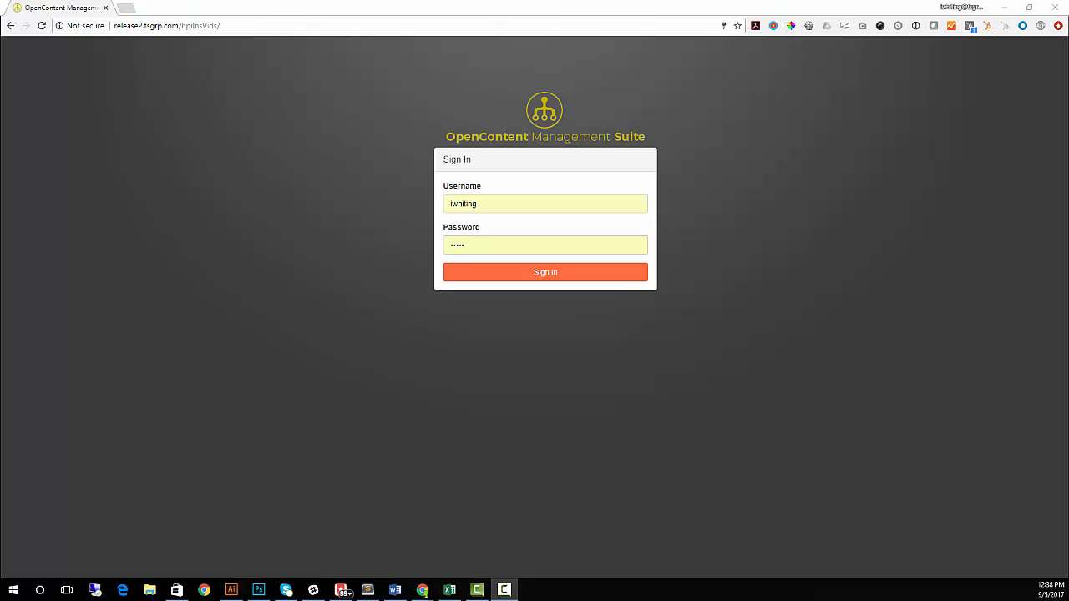
Step: Sign in with the username and password to reach the dashboard
left_click(552, 274)
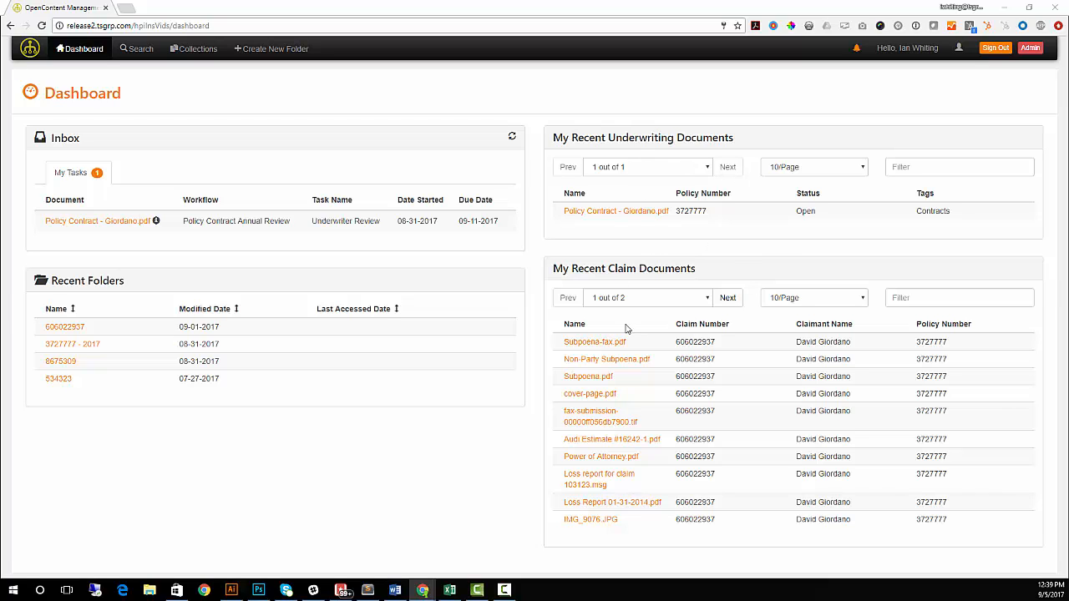
left_click(70, 330)
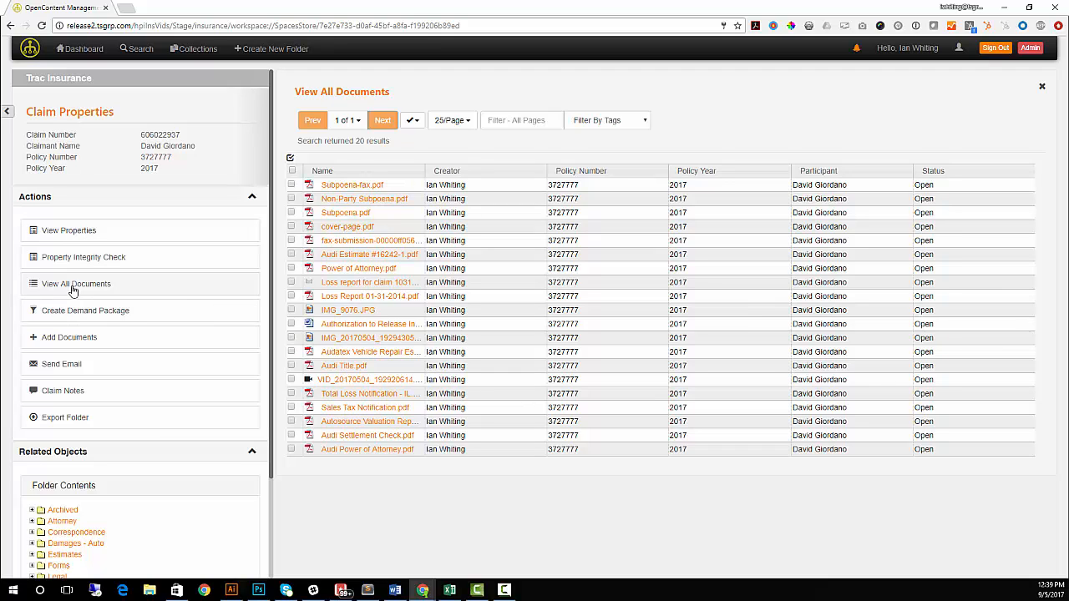
Step: Show the Claim Notes list at 100 notes per page
left_click(71, 392)
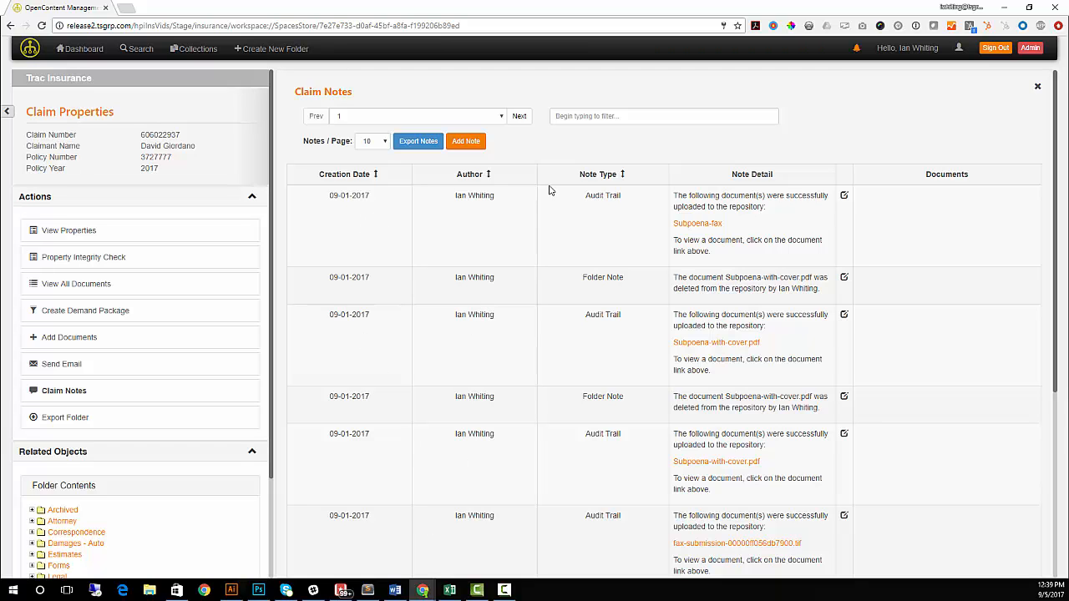
left_click(384, 142)
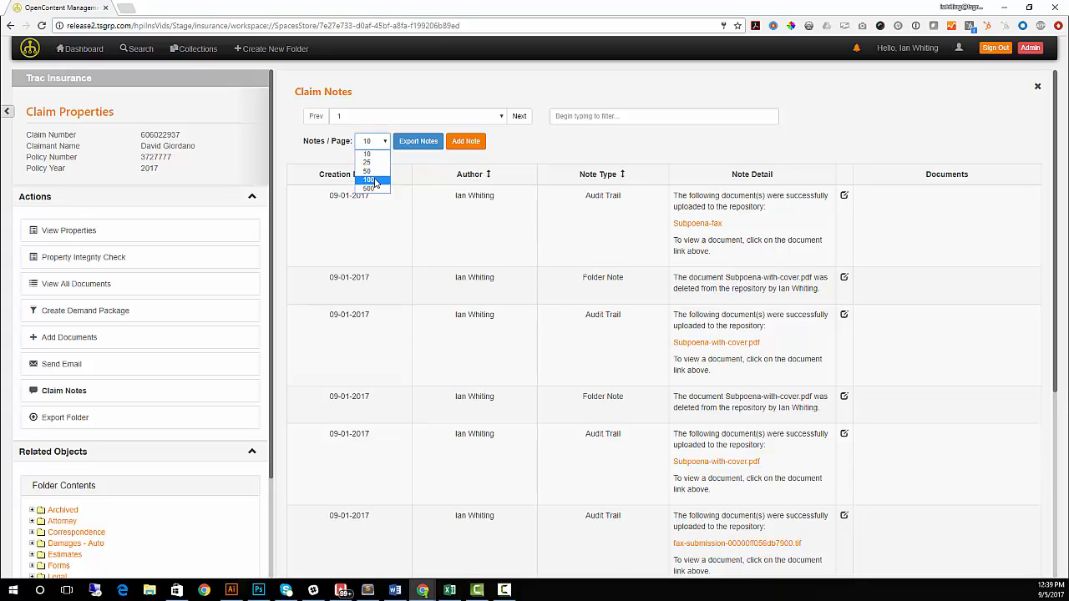
left_click(370, 181)
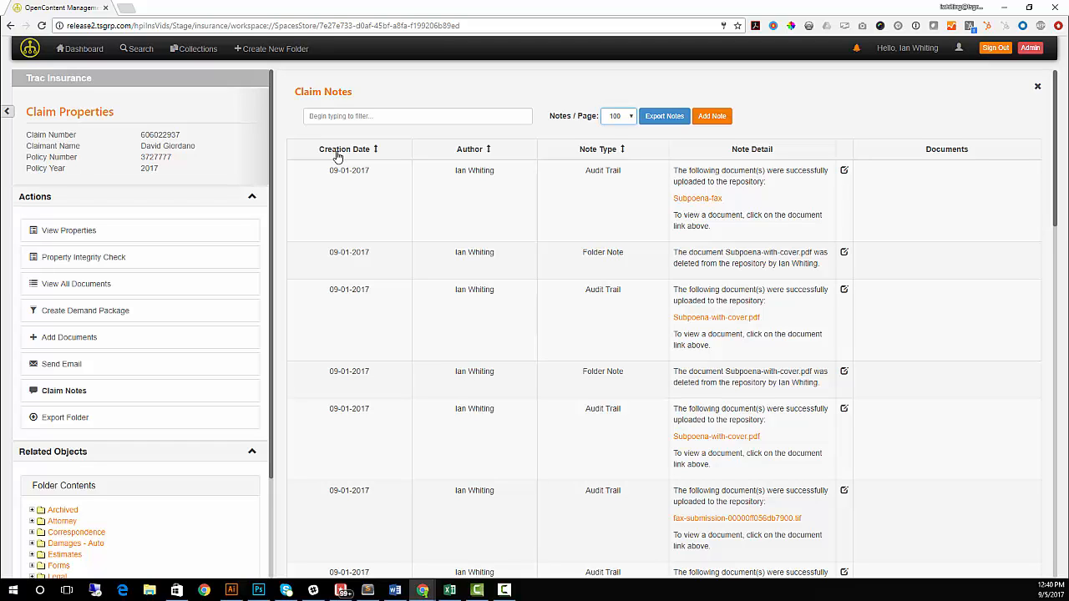
Step: Filter the notes by 'cor' and view the attached Notification of claim review PDF
left_click(368, 115)
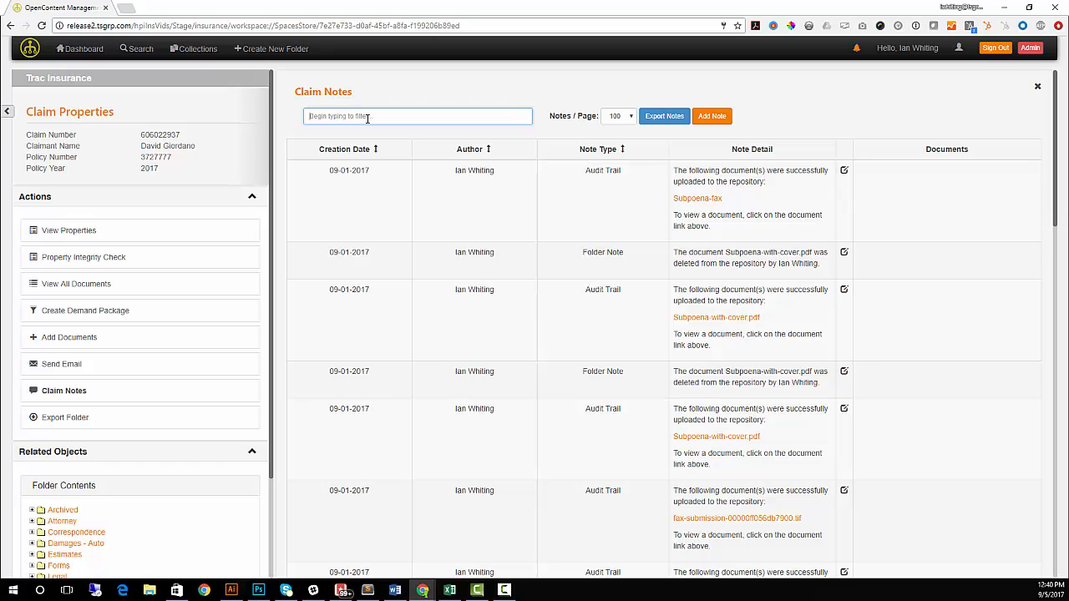
type("cor")
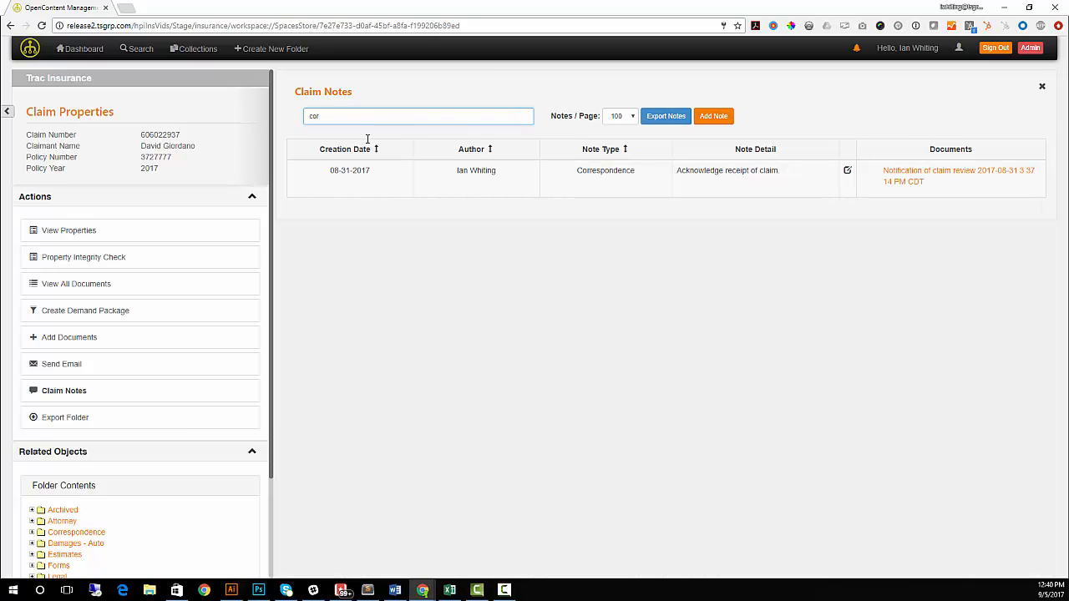
left_click(498, 332)
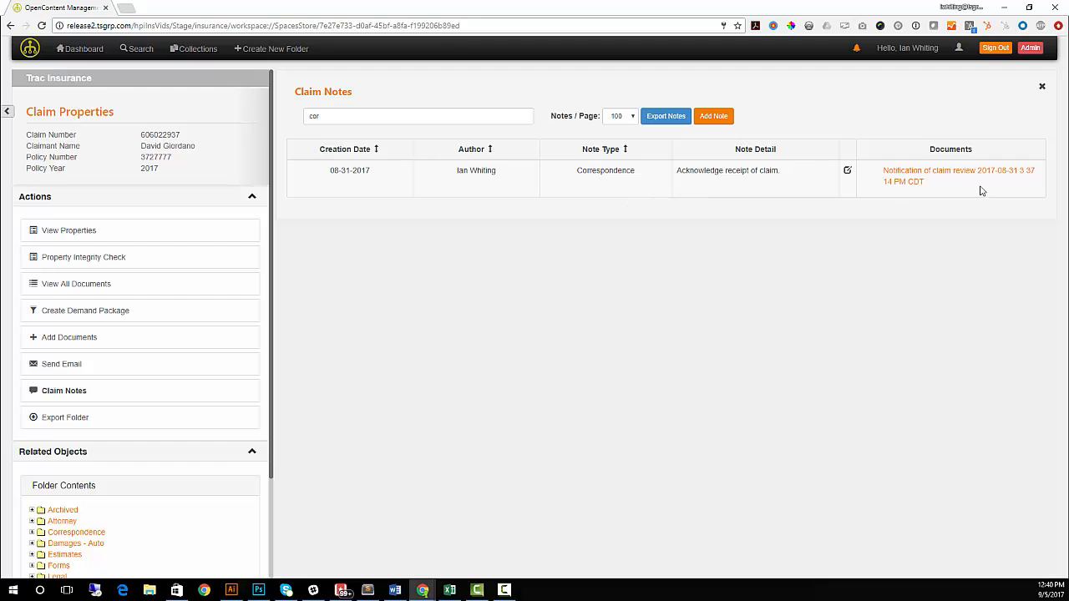
left_click(895, 175)
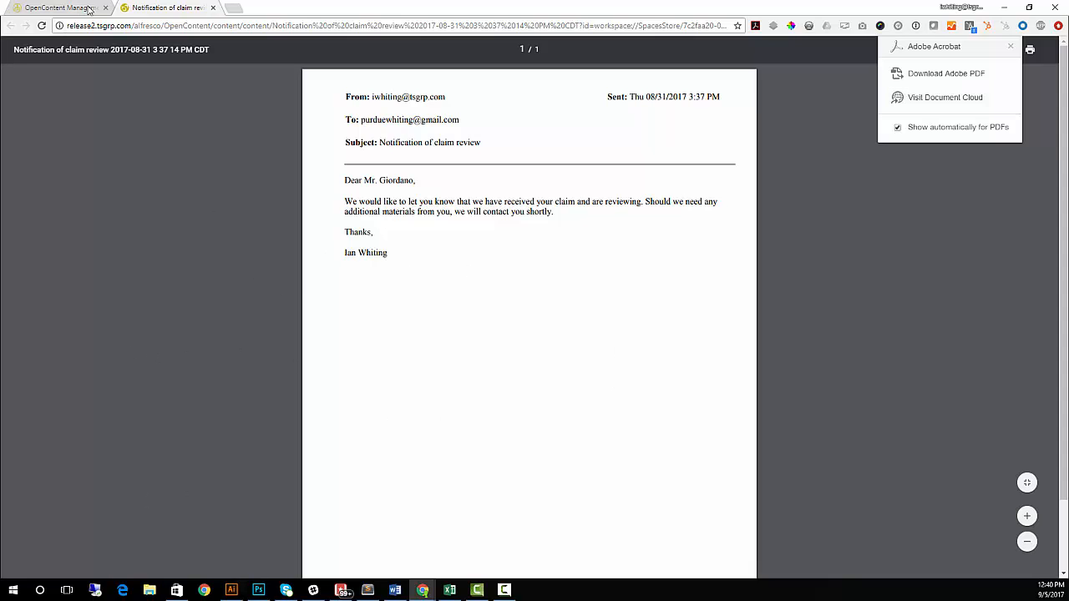
left_click(213, 8)
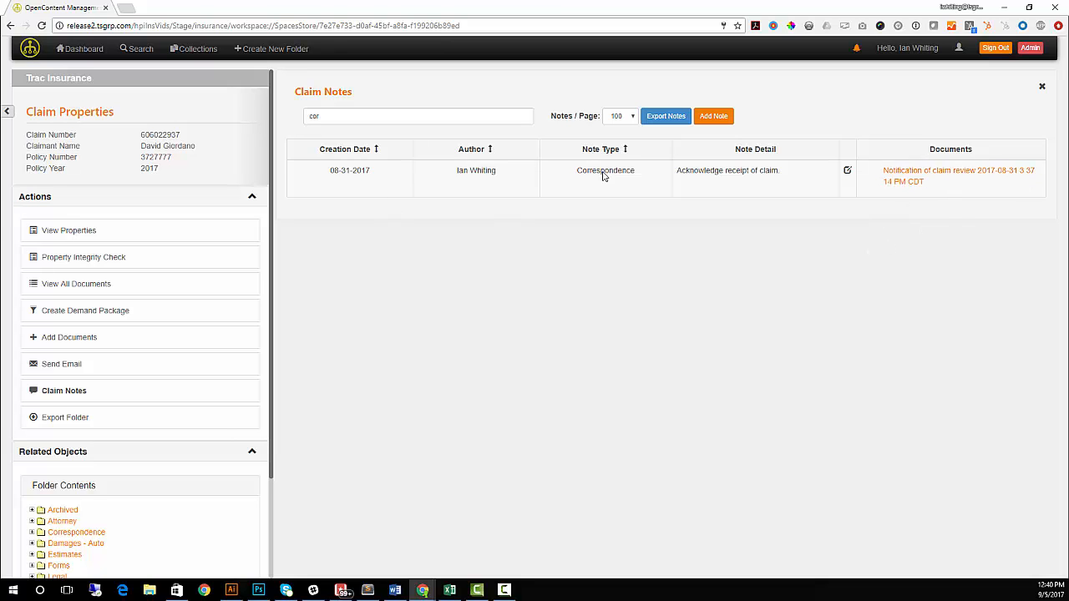
Step: Clear the 'cor' filter, export all claim notes, and review the exported page before closing it
left_click(344, 116)
key("BackSpace")
key("BackSpace")
key("BackSpace")
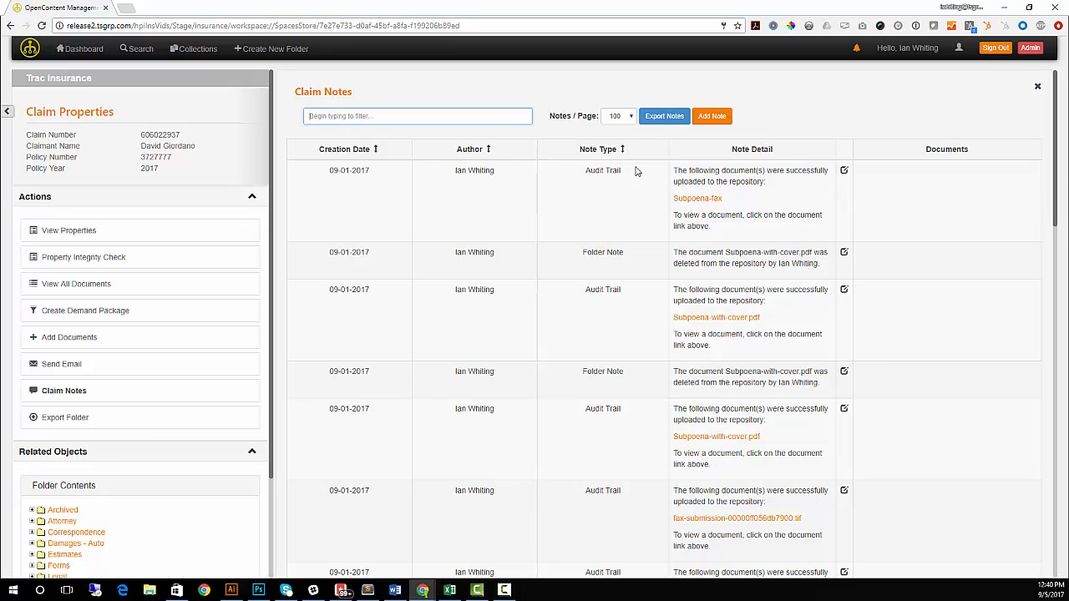
left_click(665, 118)
scroll(508, 193, "down", 15)
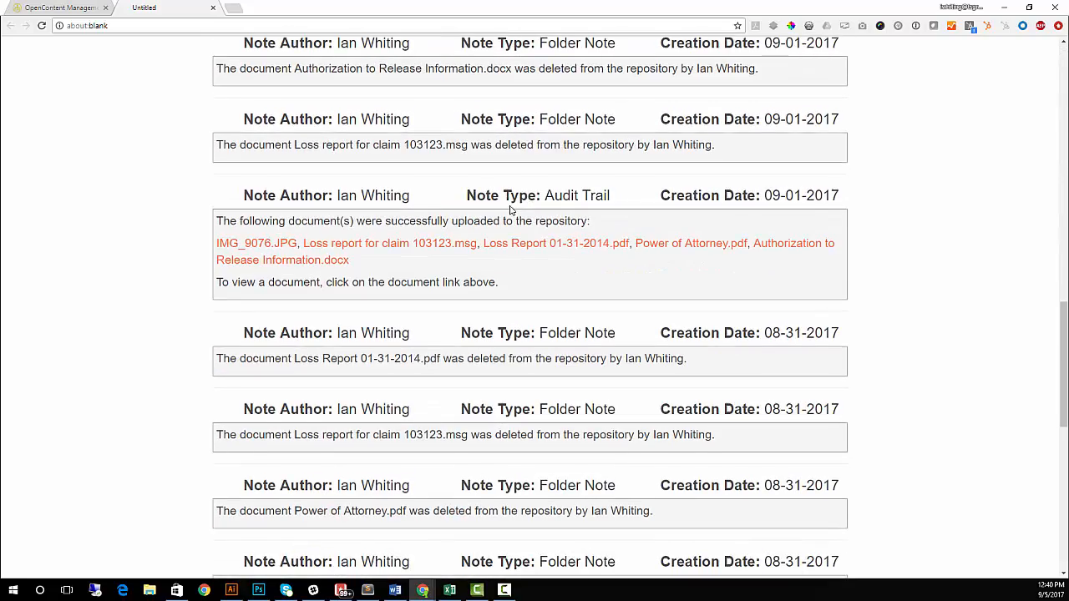
scroll(507, 200, "up", 10)
scroll(373, 209, "down", 2)
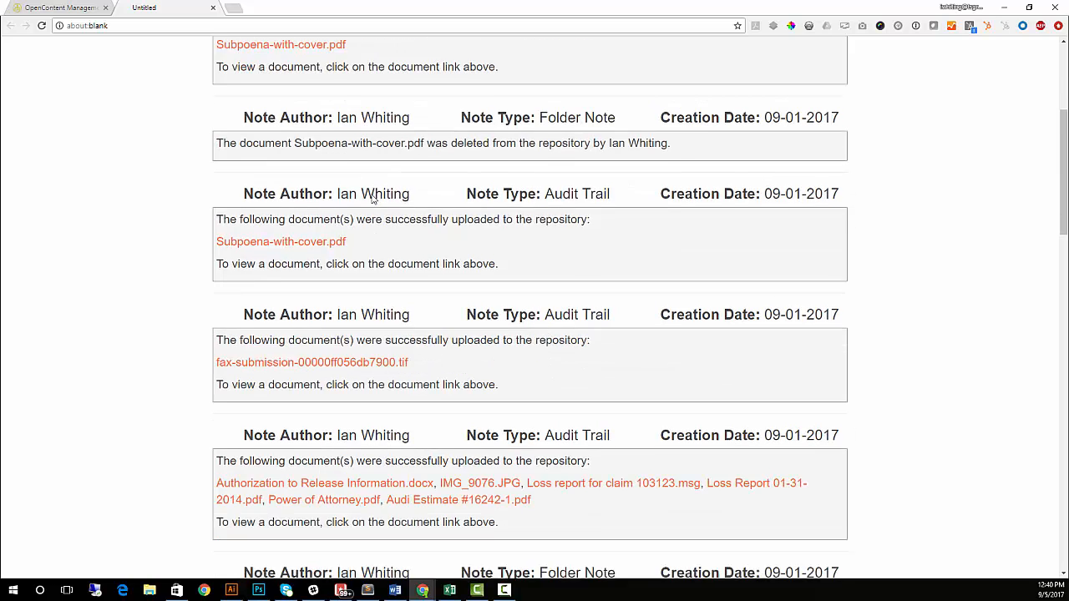
scroll(373, 195, "up", 3)
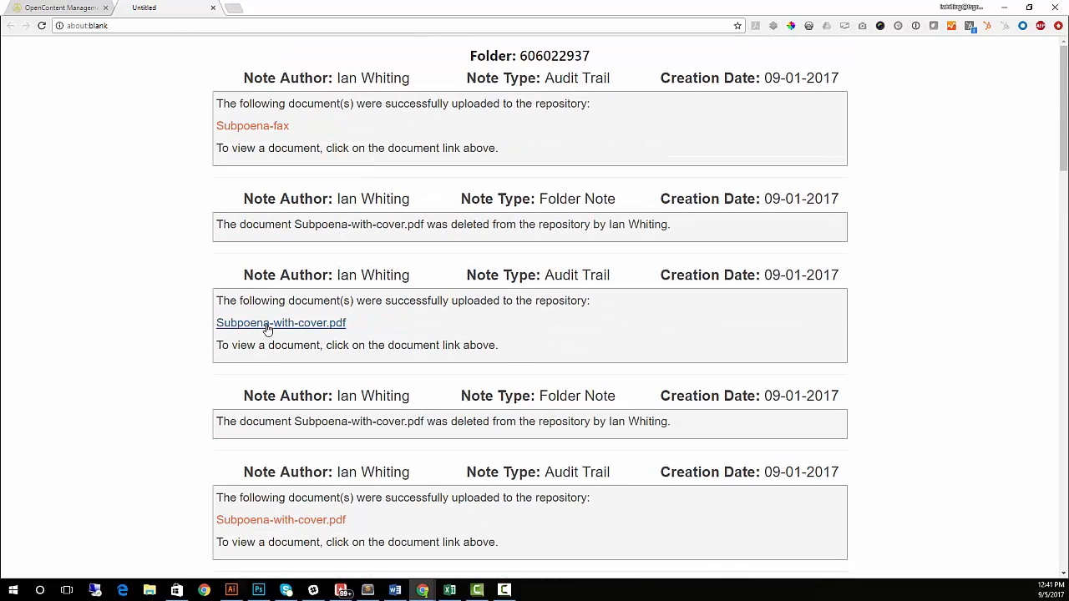
scroll(435, 336, "down", 6)
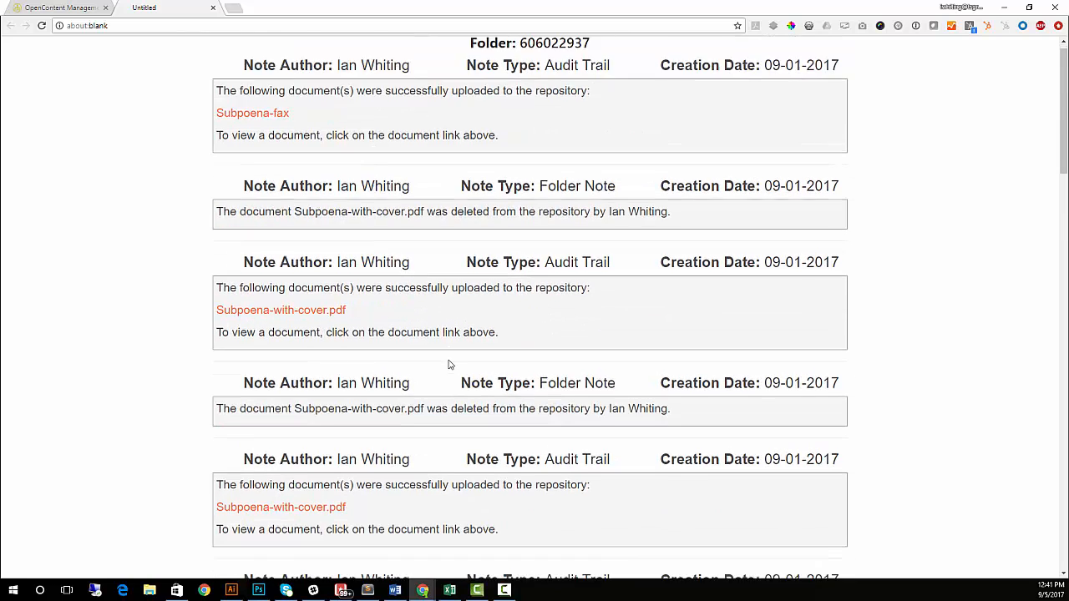
scroll(436, 370, "up", 6)
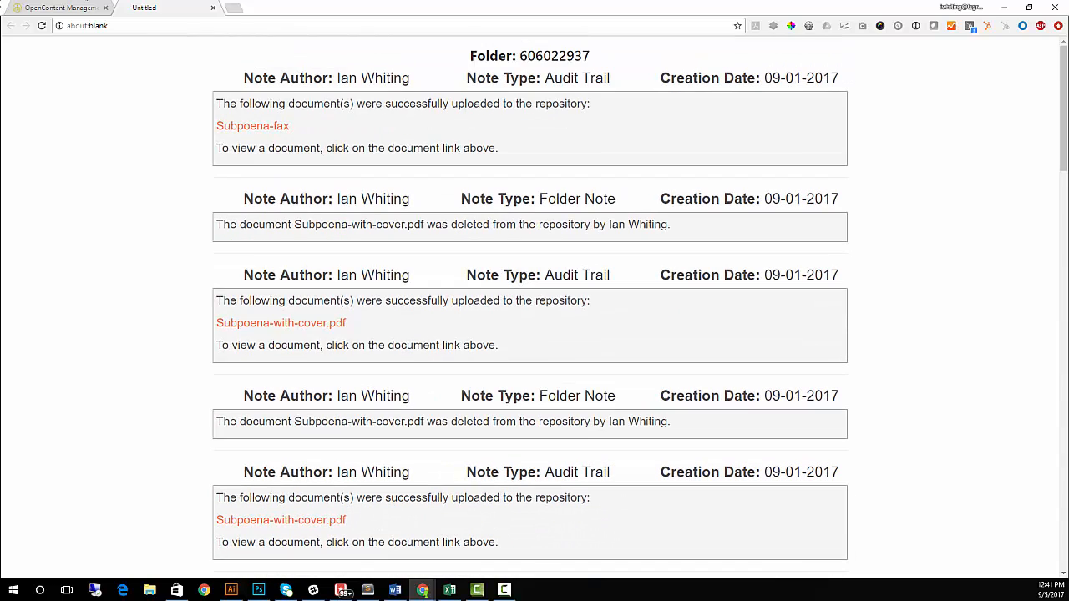
left_click(214, 9)
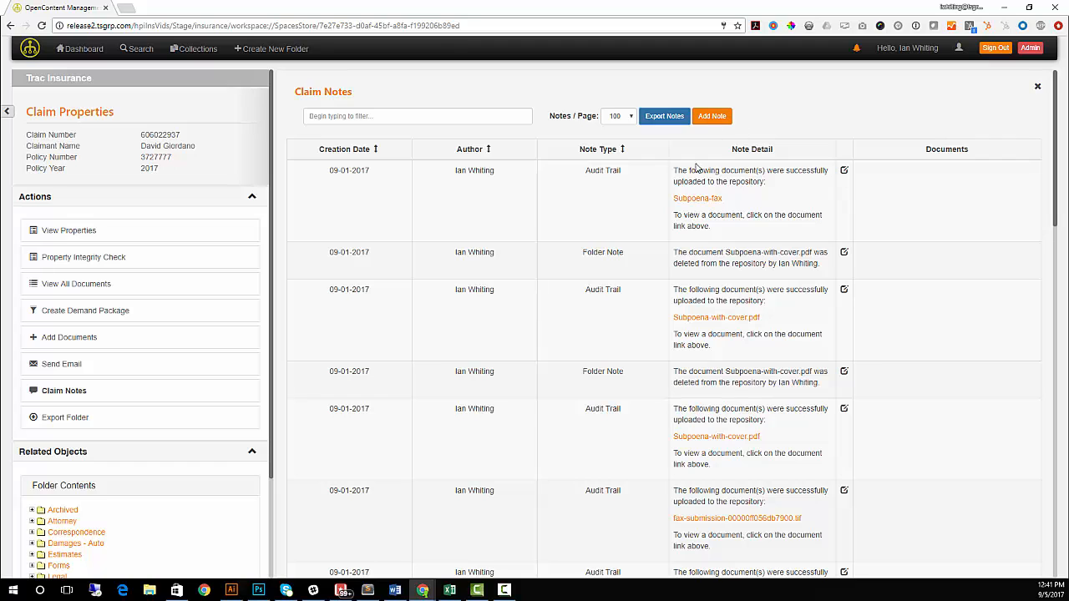
Step: Start a new claim note with note type Legal
left_click(713, 117)
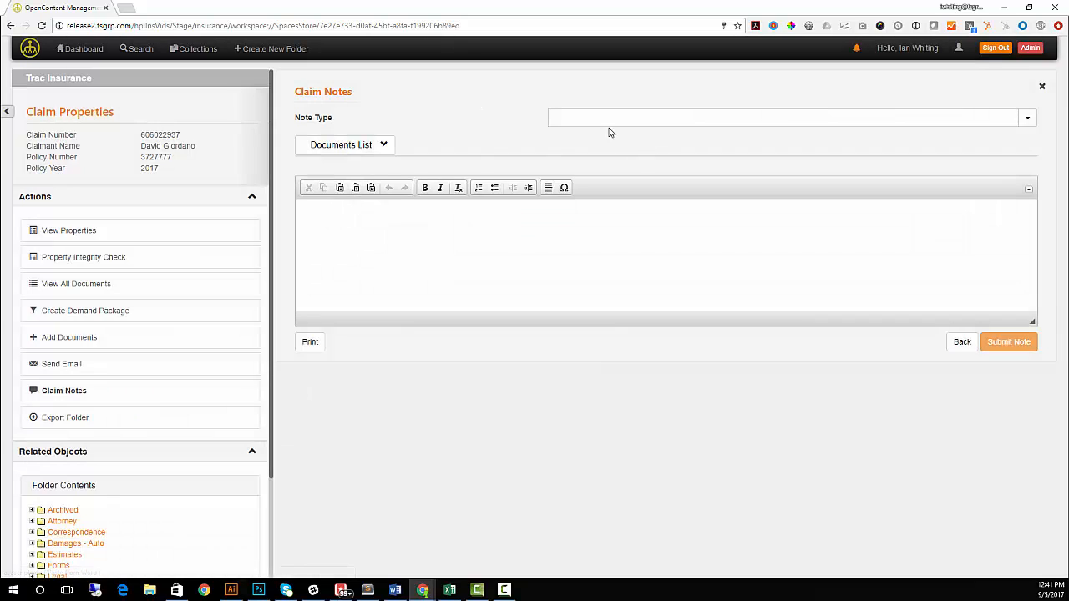
left_click(682, 120)
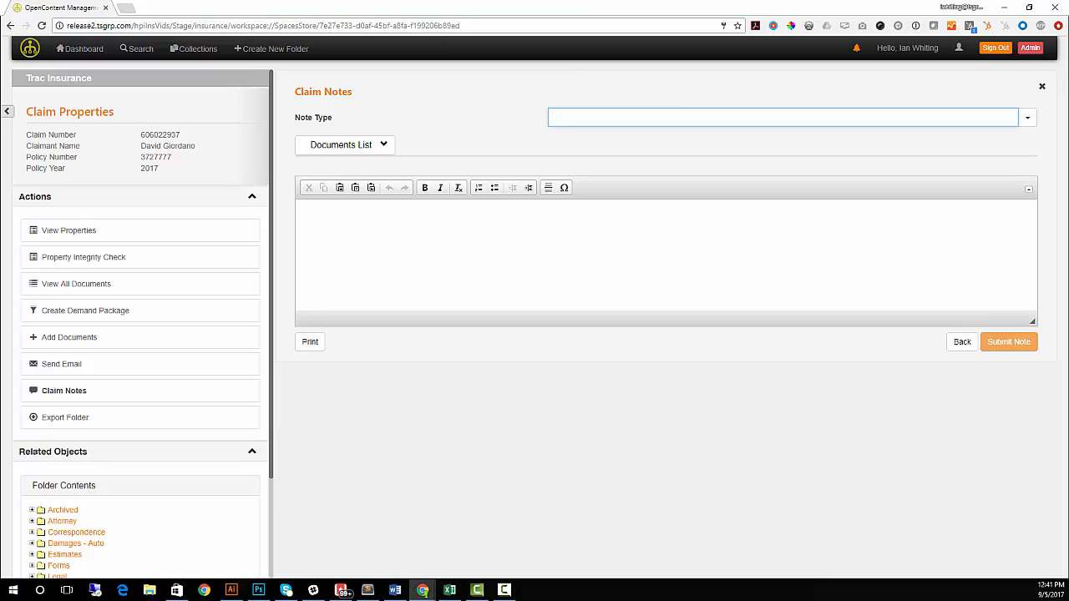
left_click(1026, 119)
left_click(961, 222)
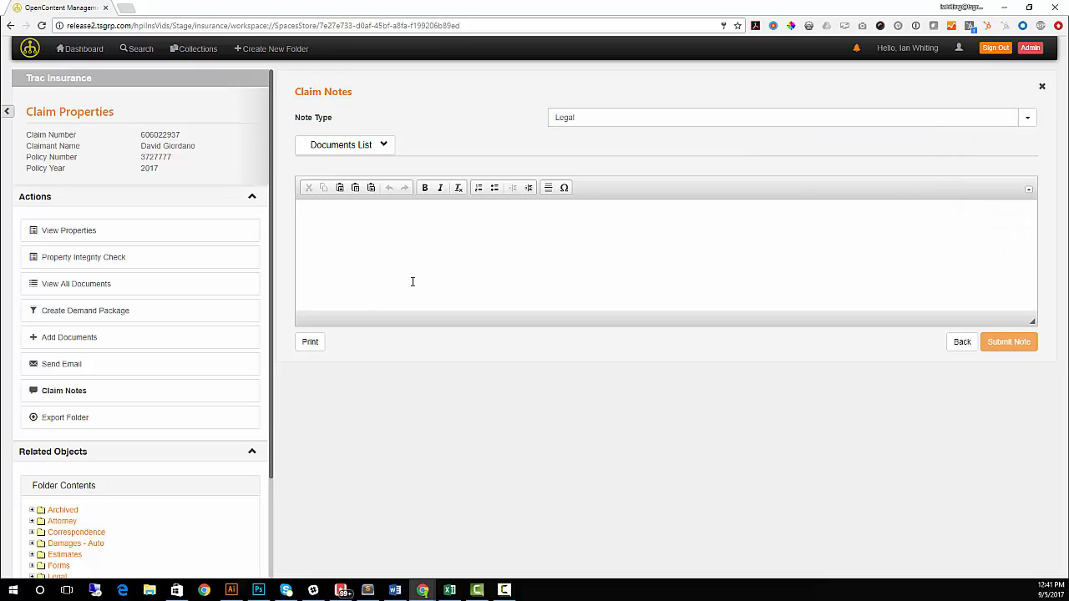
Step: Write that legal council is reviewing the claim, reply expected within 5 days, and check the Documents List
left_click(379, 236)
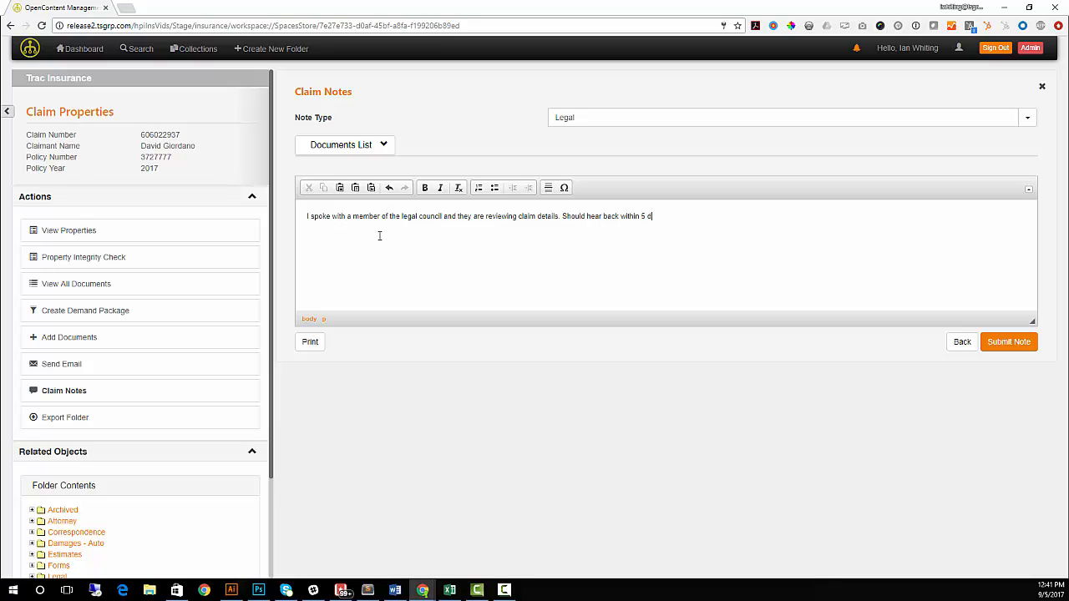
left_click(380, 144)
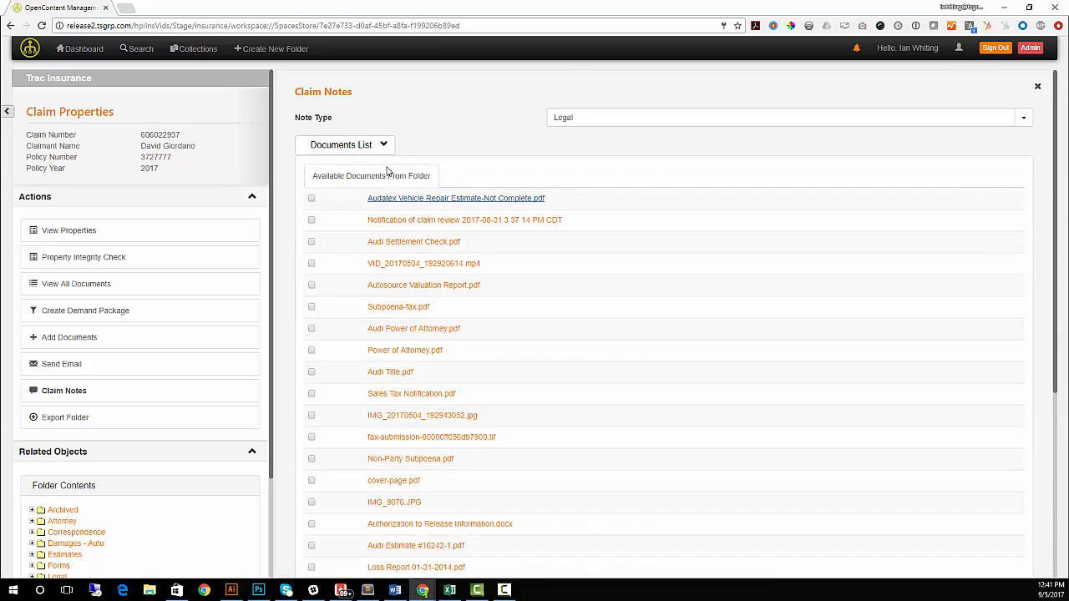
scroll(406, 271, "down", 5)
scroll(410, 320, "up", 4)
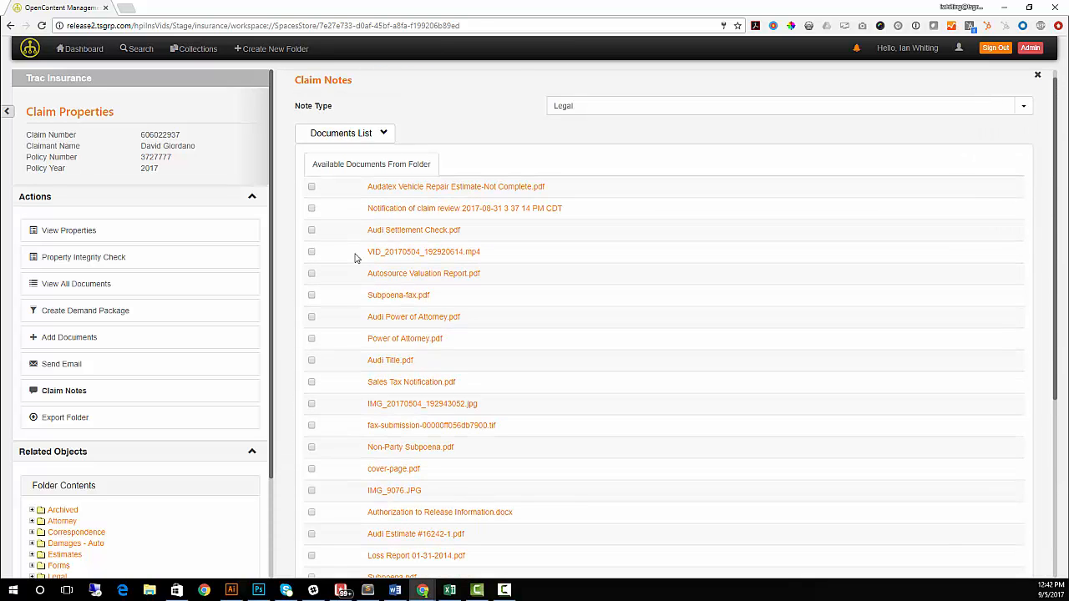
left_click(377, 143)
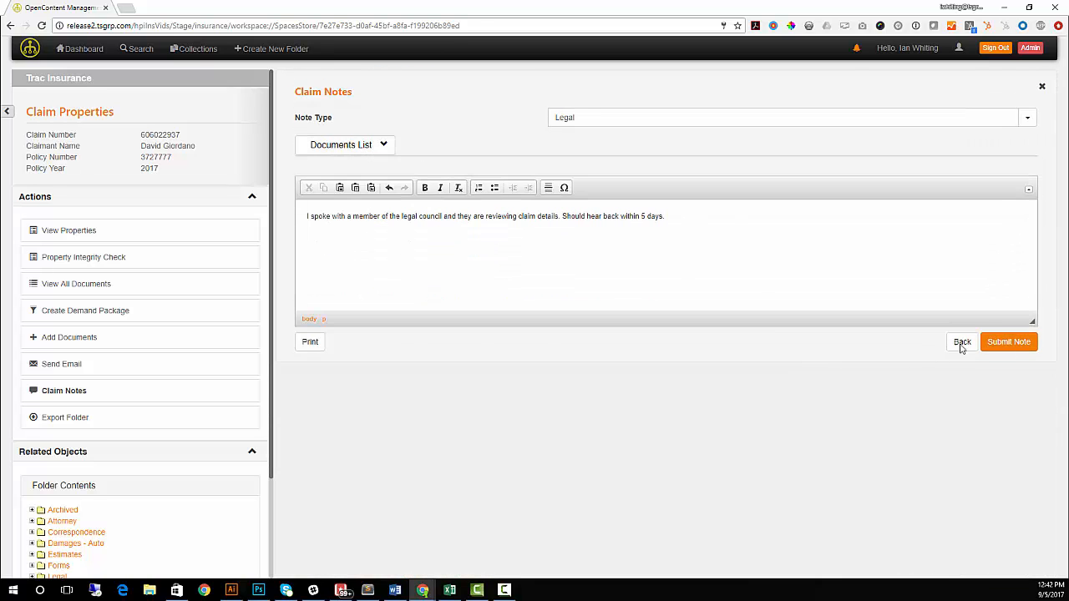
Step: Submit the Legal note and look through the Claim Notes table entries
left_click(1021, 343)
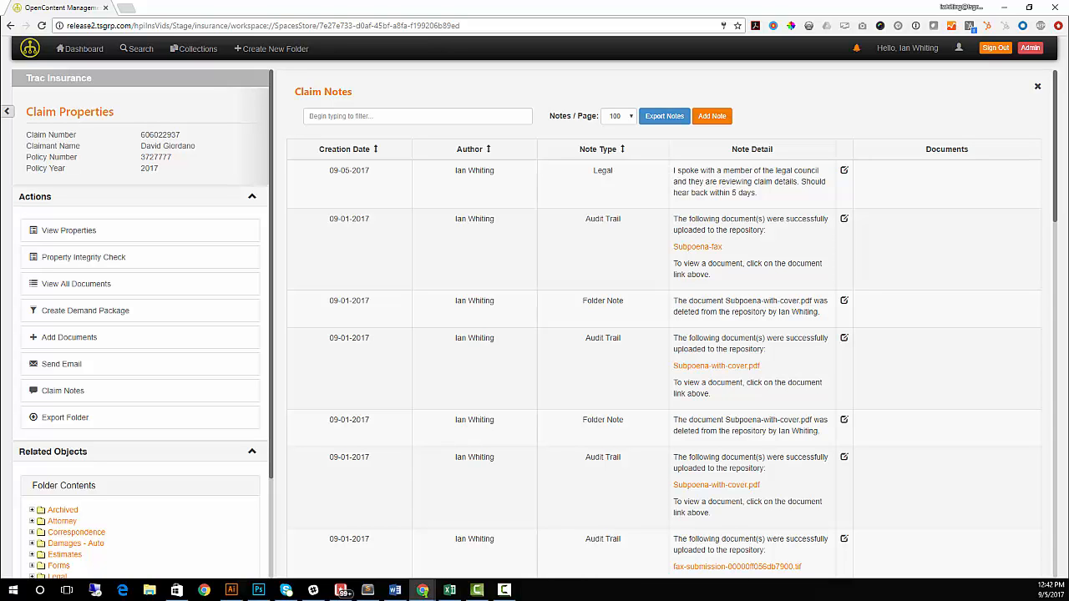
scroll(739, 282, "down", 5)
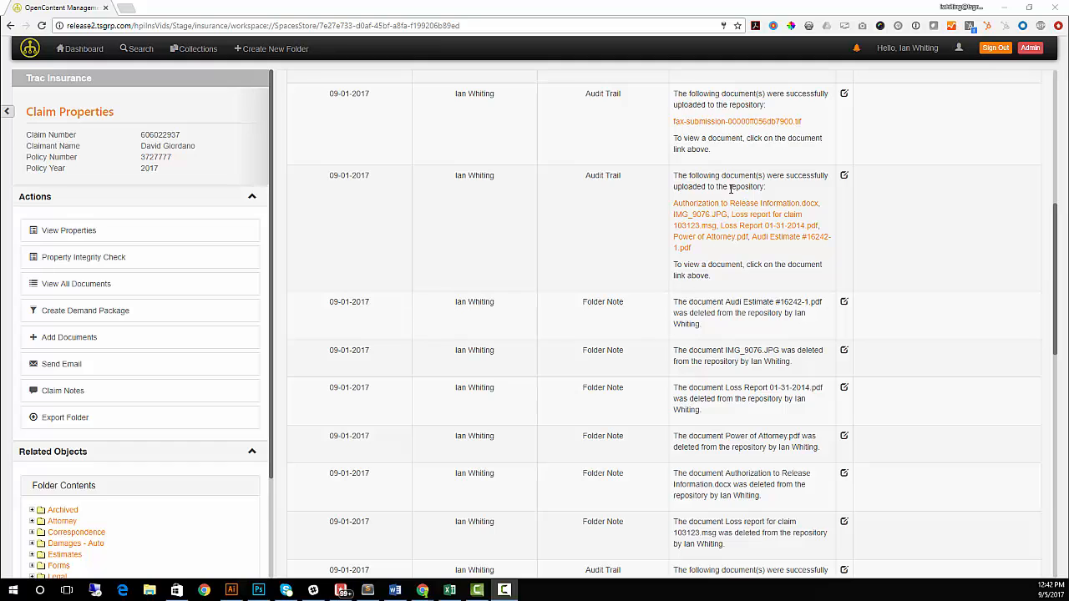
left_click_drag(710, 176, 754, 187)
left_click(688, 173)
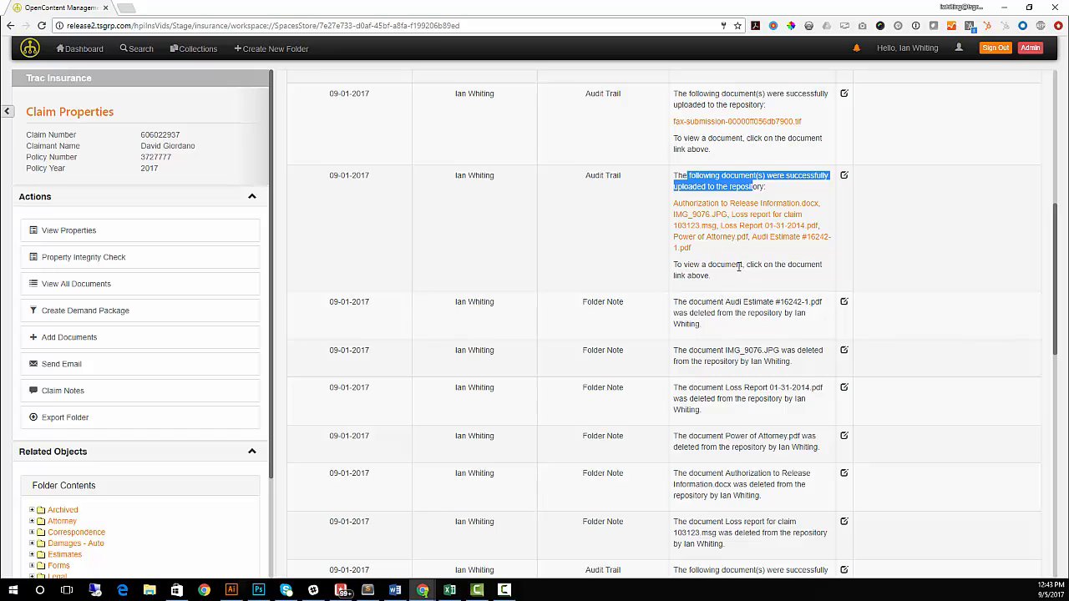
scroll(723, 264, "down", 3)
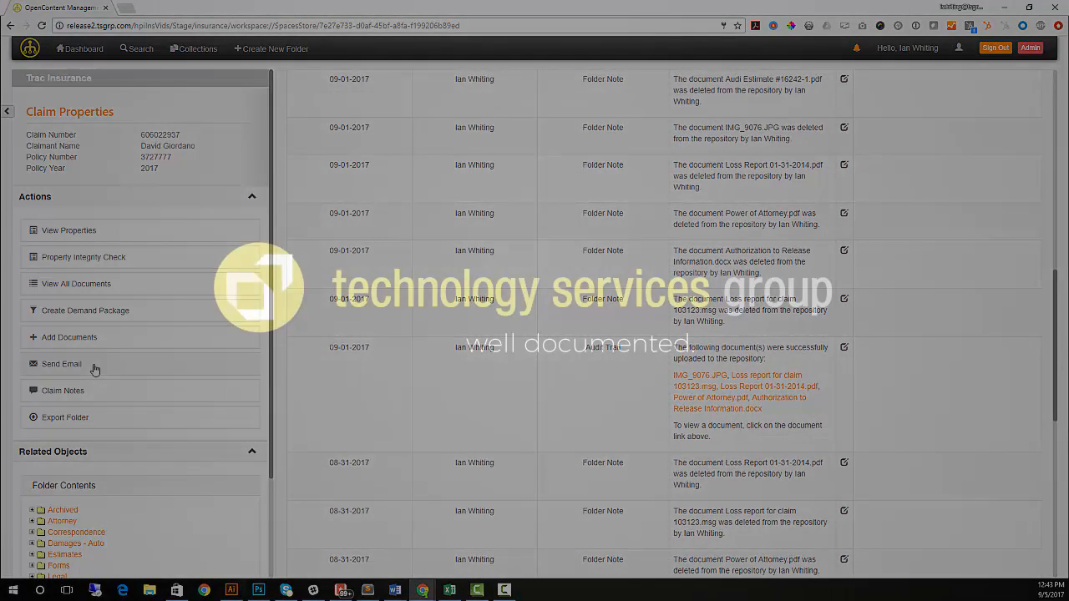